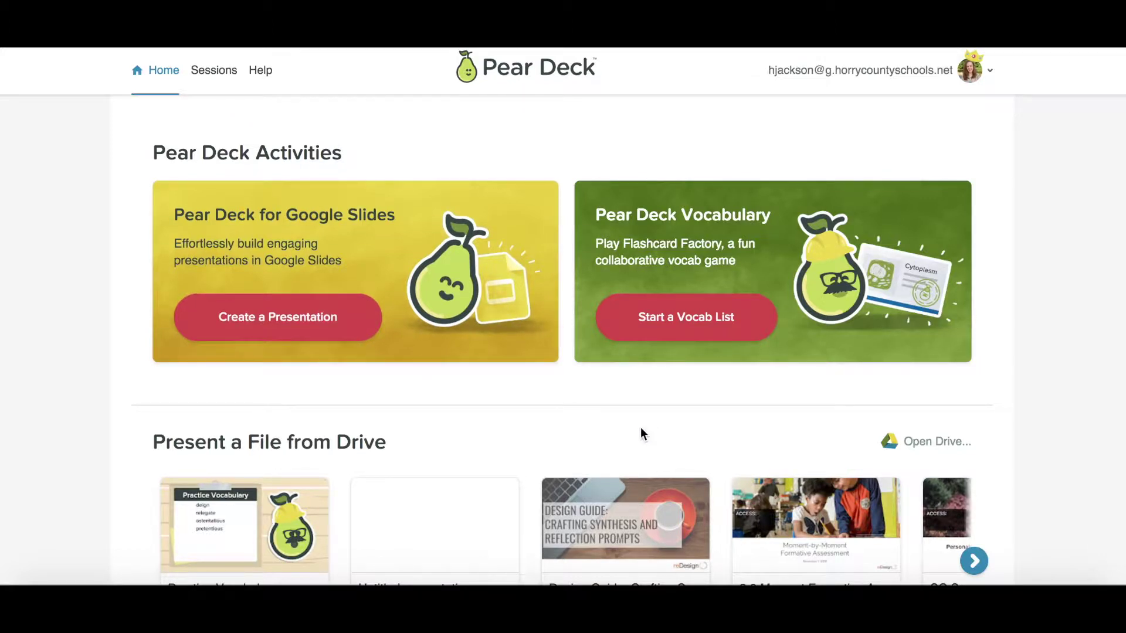
Start a new, empty vocabulary list from the Pear Deck Vocabulary card.
{"action": "left_click", "coordinate": [684, 318]}
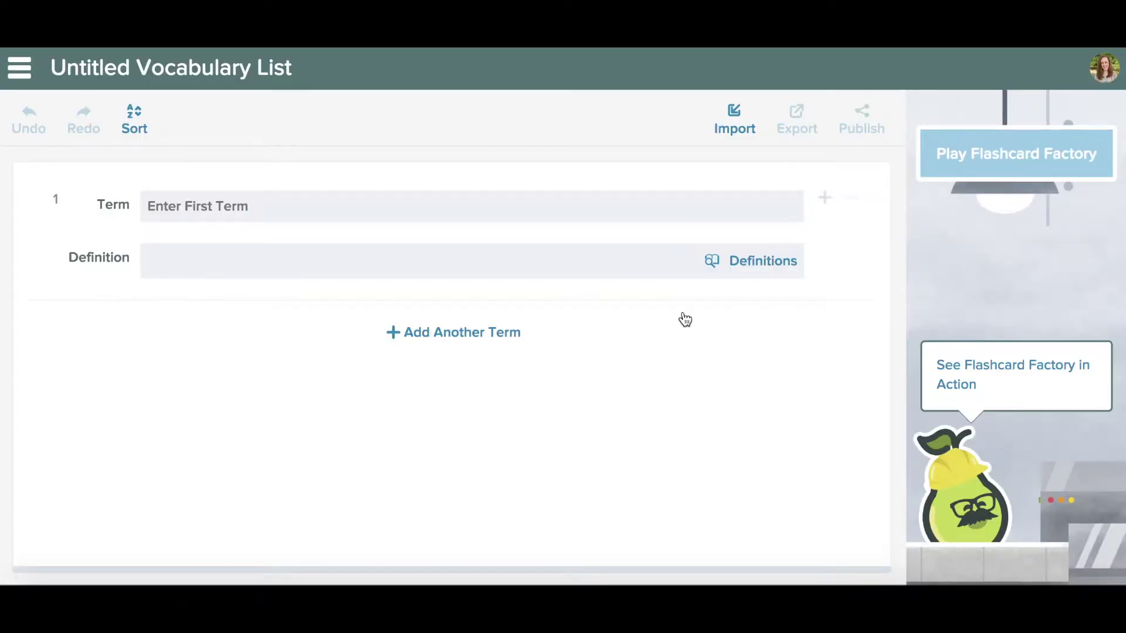
Add 'ostentatious' with its dictionary definition, then add the term 'pretentious'.
{"action": "left_click", "coordinate": [401, 208]}
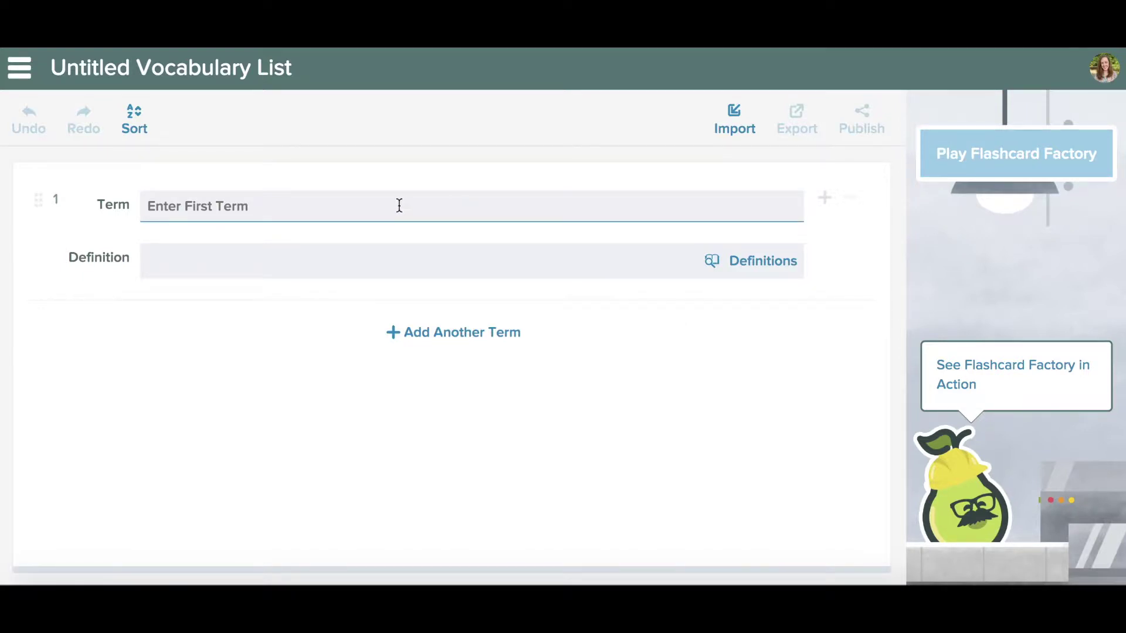
{"action": "type", "text": "ost"}
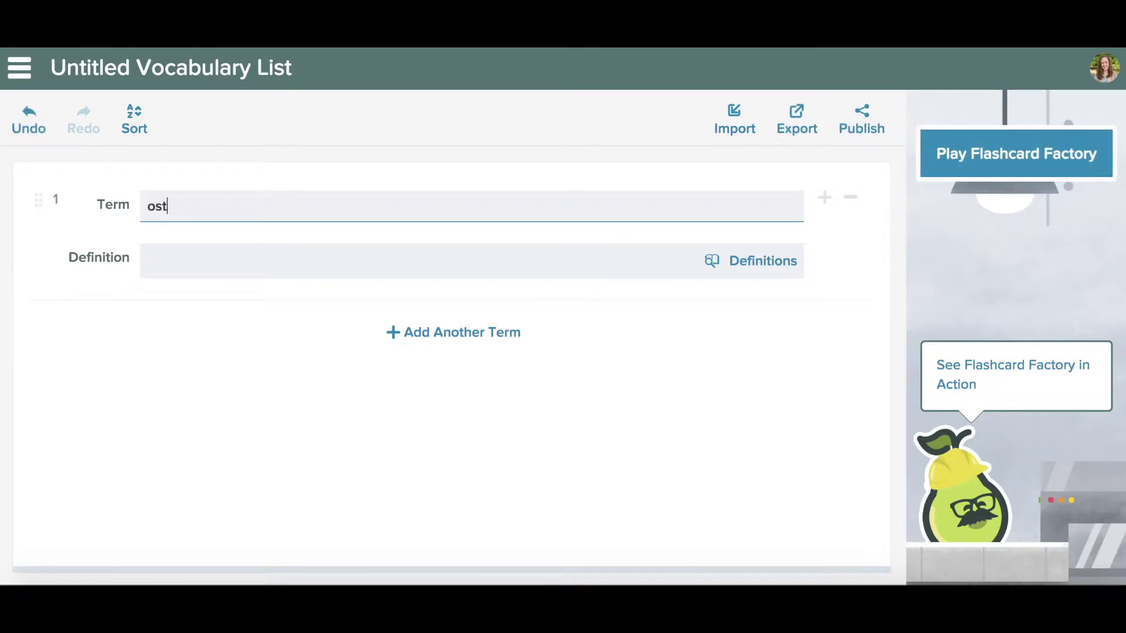
{"action": "type", "text": "entatious"}
{"action": "left_click", "coordinate": [746, 267]}
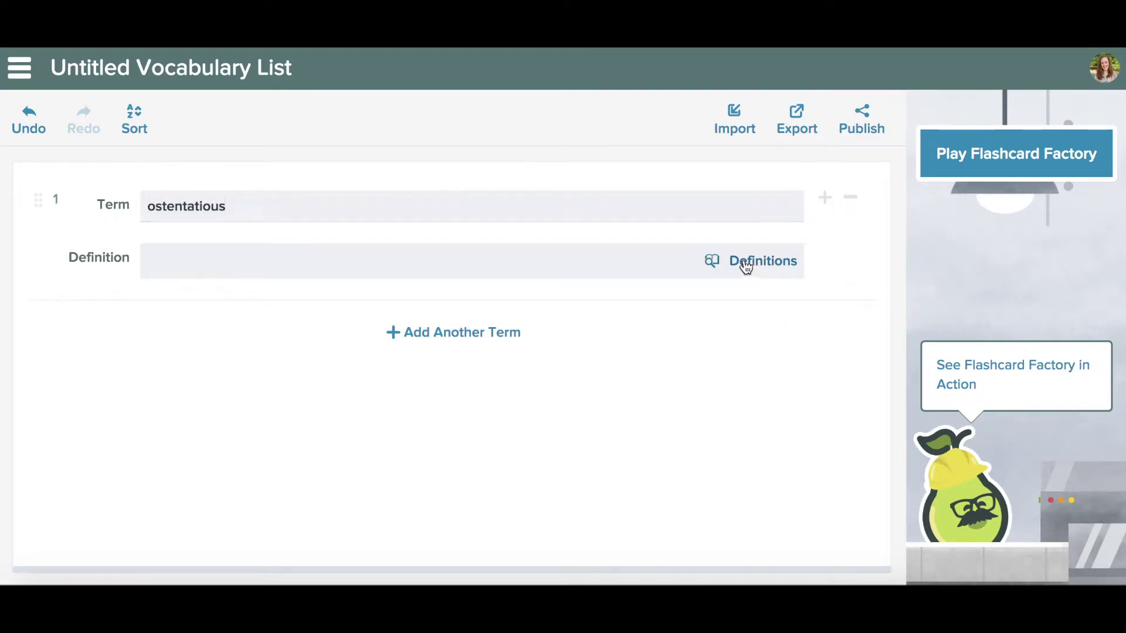
{"action": "left_click", "coordinate": [627, 299]}
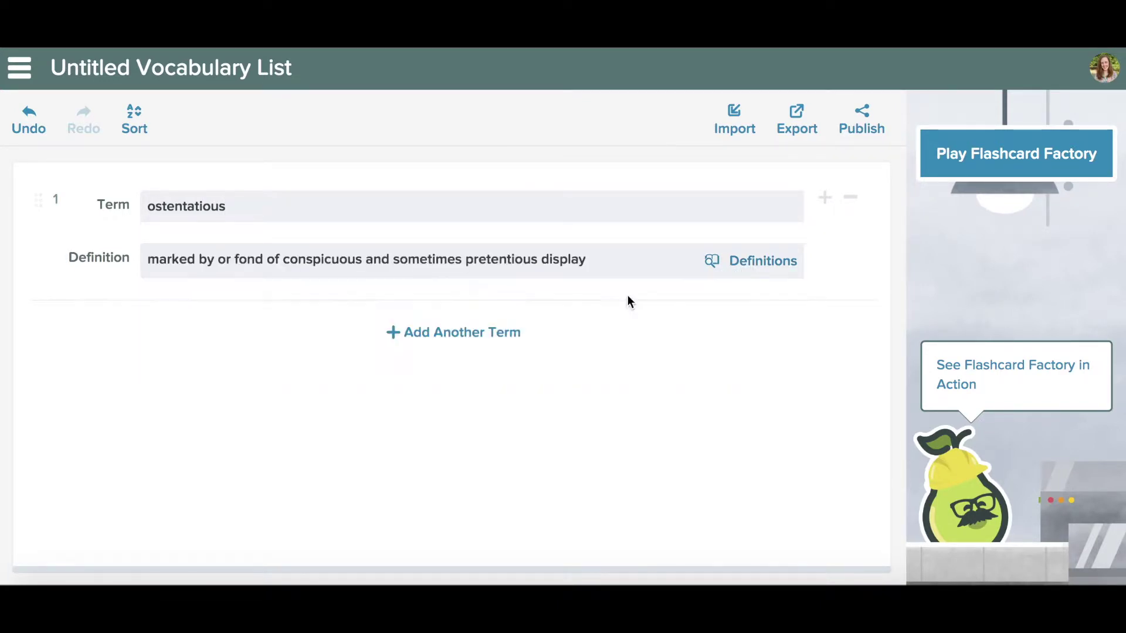
{"action": "left_click", "coordinate": [508, 340]}
{"action": "type", "text": "pretentious"}
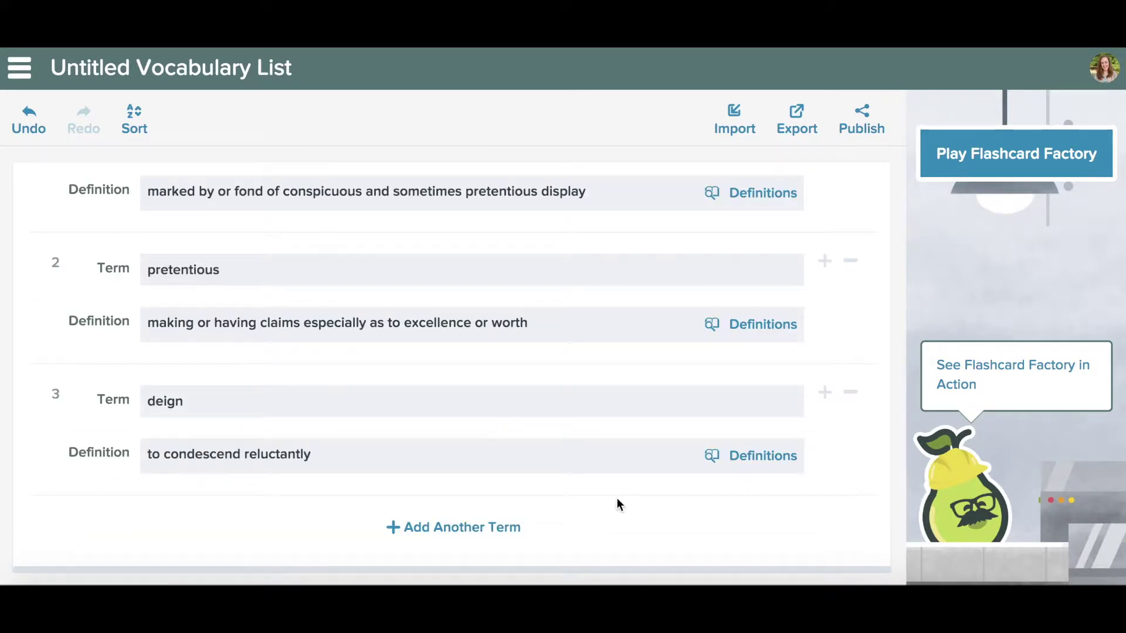
Add 'ambiguous' and 'analogous' with their dictionary definitions.
{"action": "left_click", "coordinate": [453, 527]}
{"action": "type", "text": "ambiguous"}
{"action": "left_click", "coordinate": [754, 456]}
{"action": "left_click", "coordinate": [352, 499]}
{"action": "left_click", "coordinate": [492, 527]}
{"action": "type", "text": "analogous"}
{"action": "left_click", "coordinate": [731, 457]}
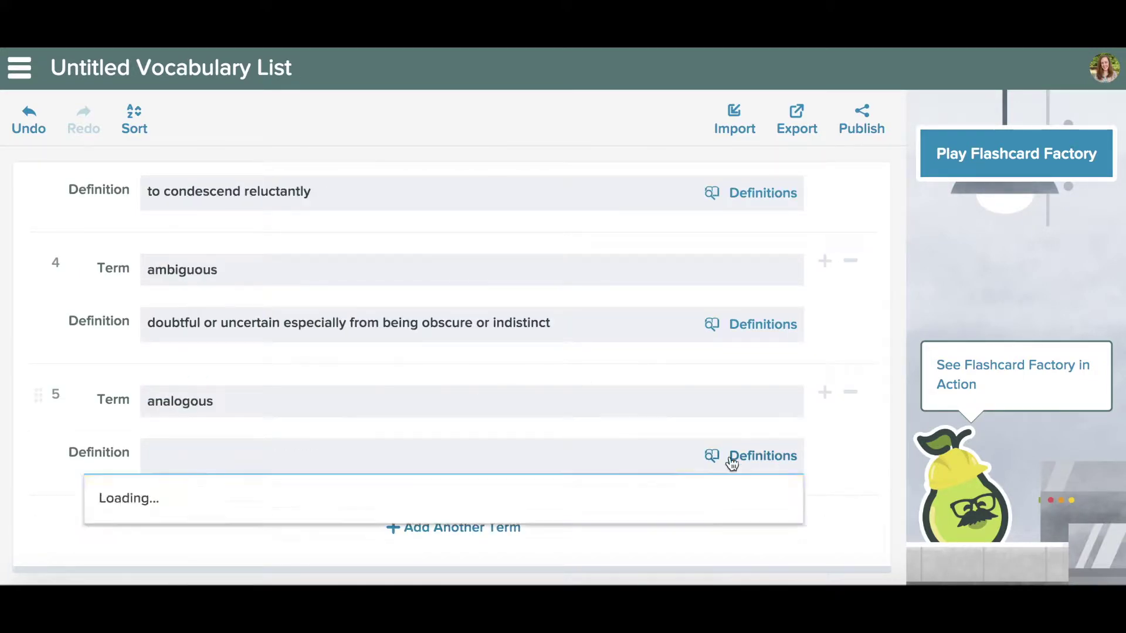
{"action": "left_click", "coordinate": [351, 498]}
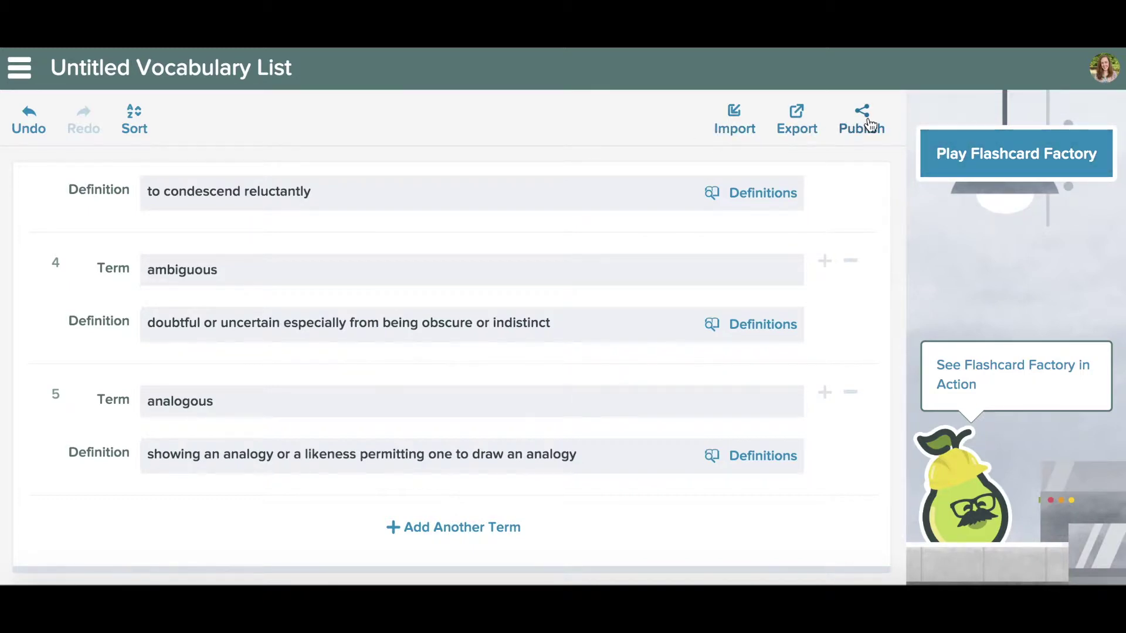
{"action": "left_click", "coordinate": [209, 74]}
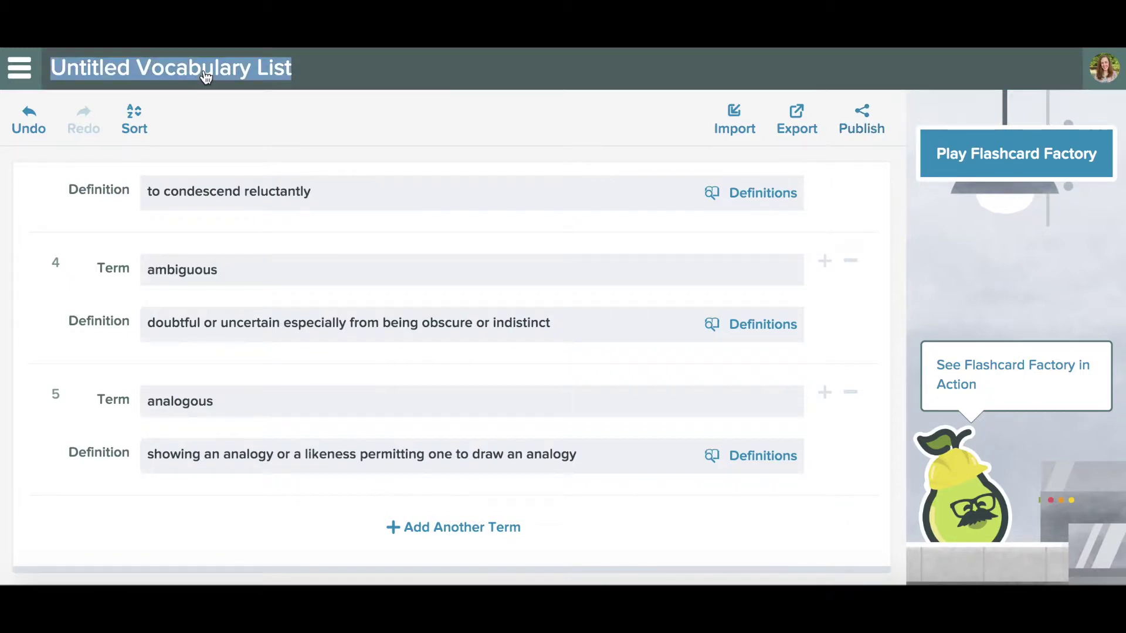
Title the list 'Practice Vocabulary List'.
{"action": "type", "text": "Practice"}
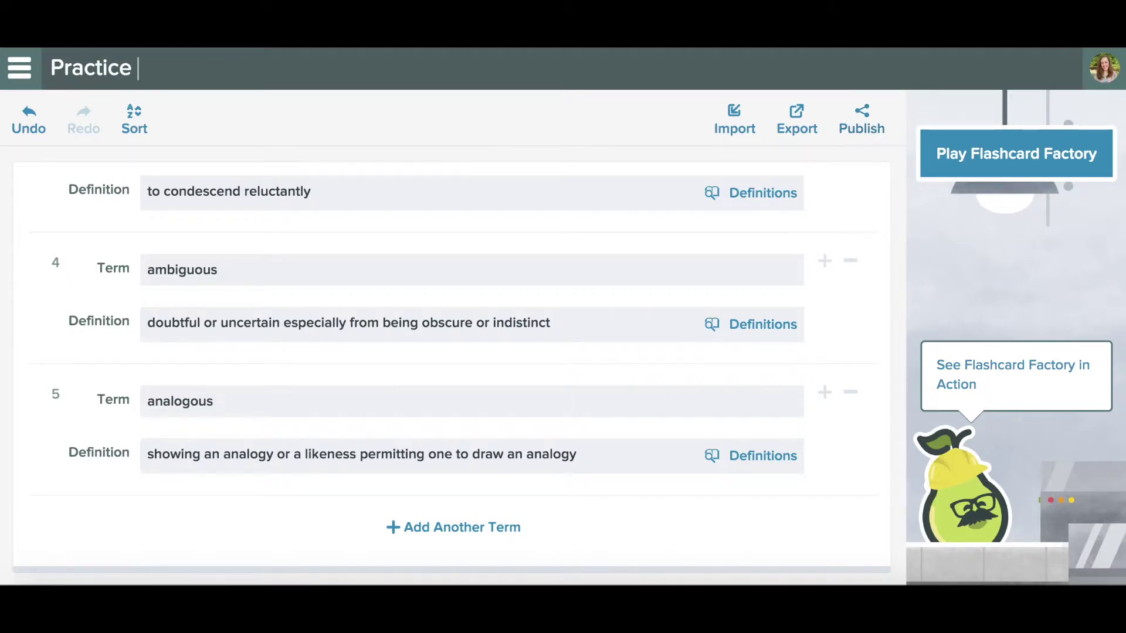
{"action": "type", "text": " Vocabulary Li"}
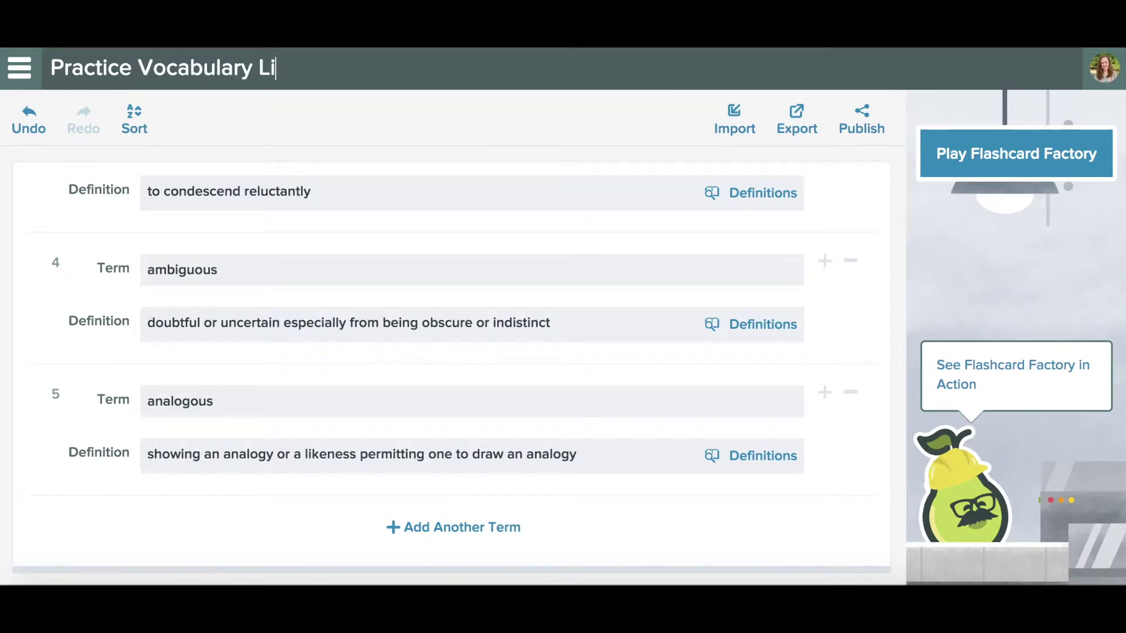
{"action": "type", "text": "st"}
{"action": "left_click", "coordinate": [952, 154]}
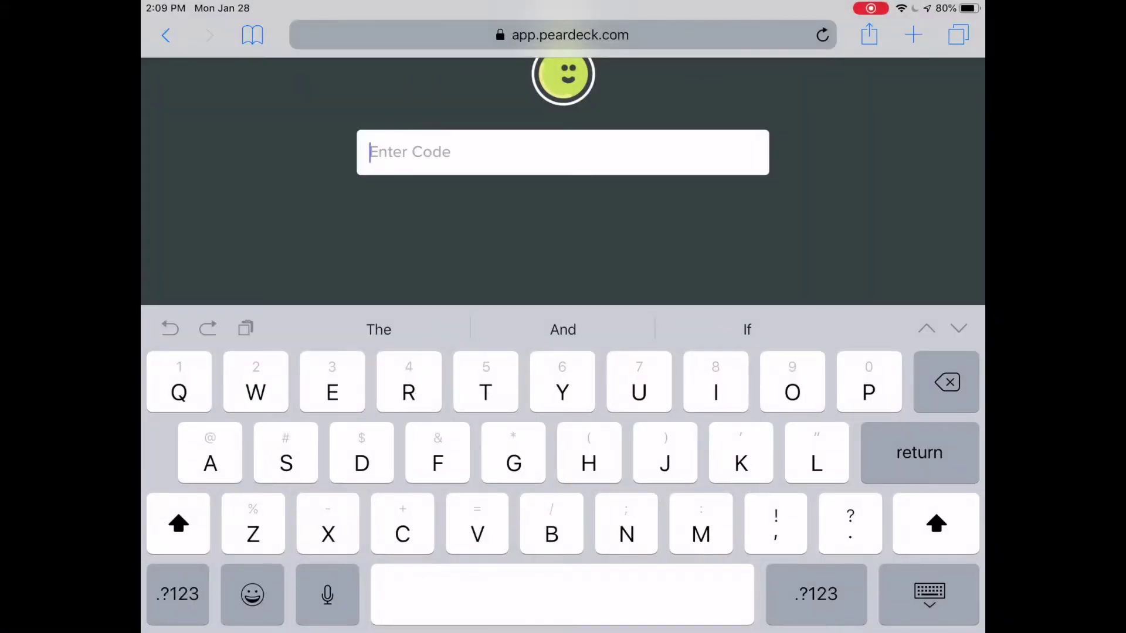
Join the game on the iPad by entering the session code at joinpd.com.
{"action": "type", "text": "Gj"}
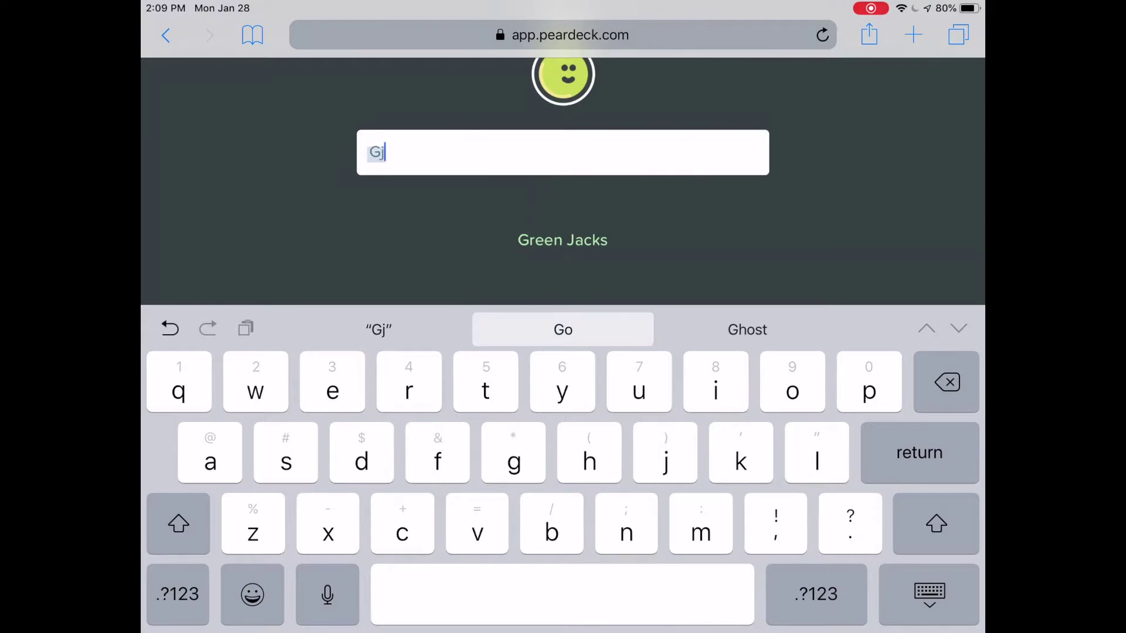
{"action": "type", "text": "z"}
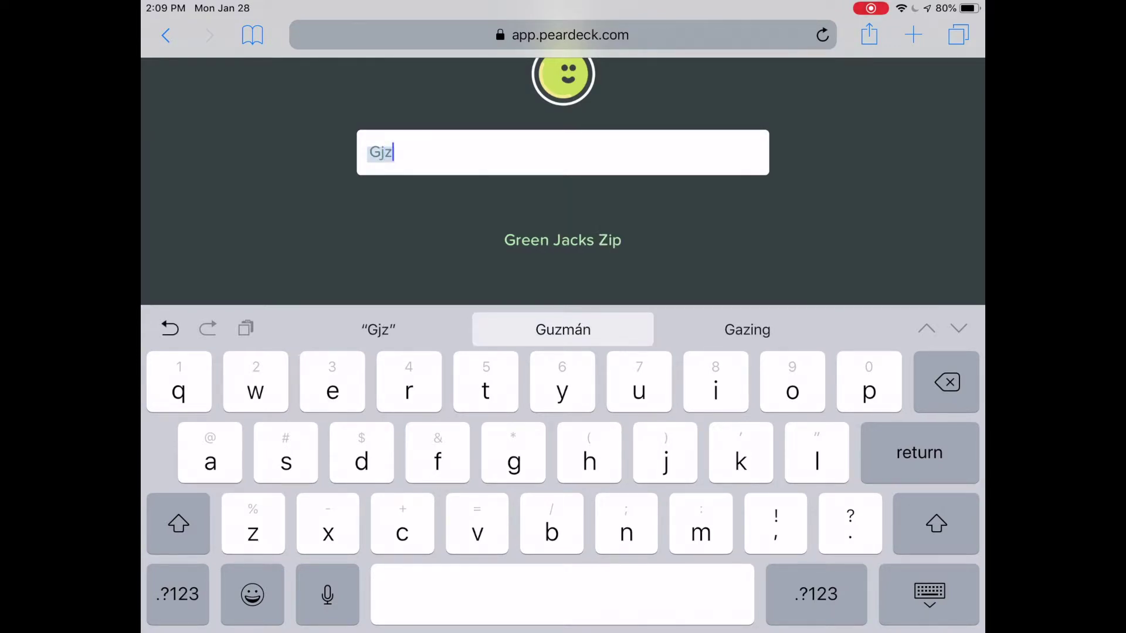
{"action": "type", "text": "qh"}
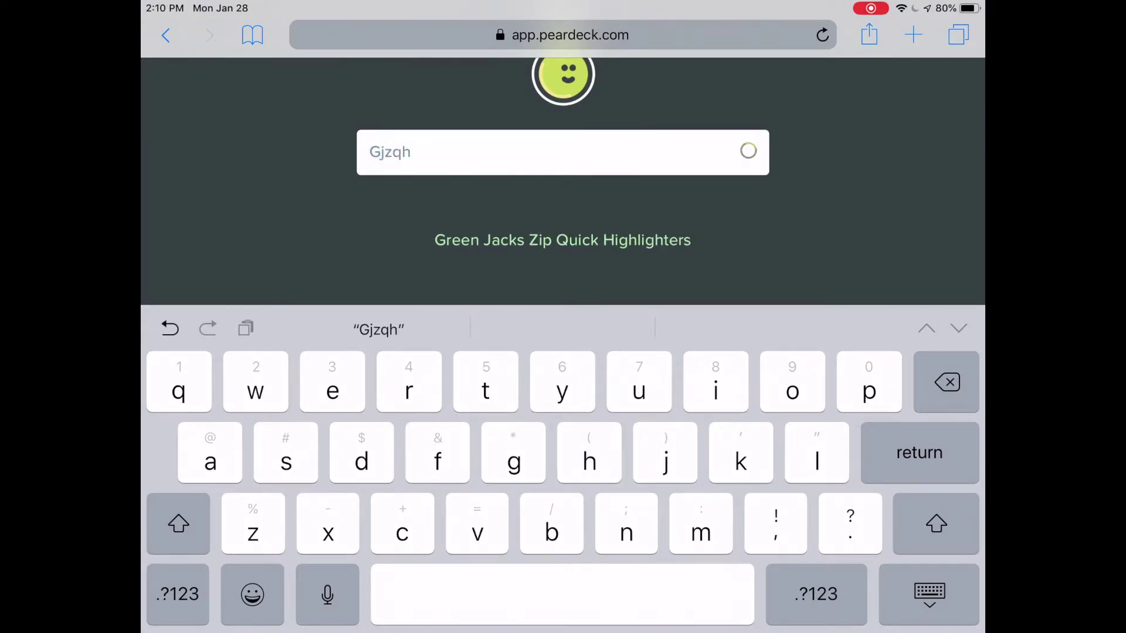
{"action": "key", "text": "Return"}
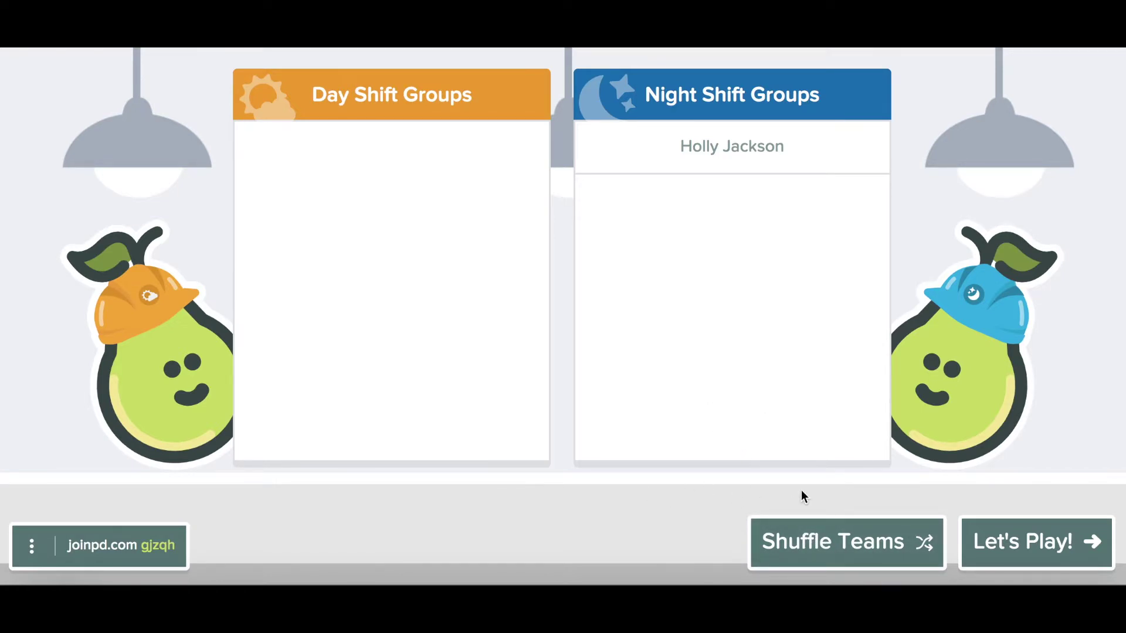
Start the game for the Day Shift and Night Shift groups with Let's Play!
{"action": "left_click", "coordinate": [1034, 541]}
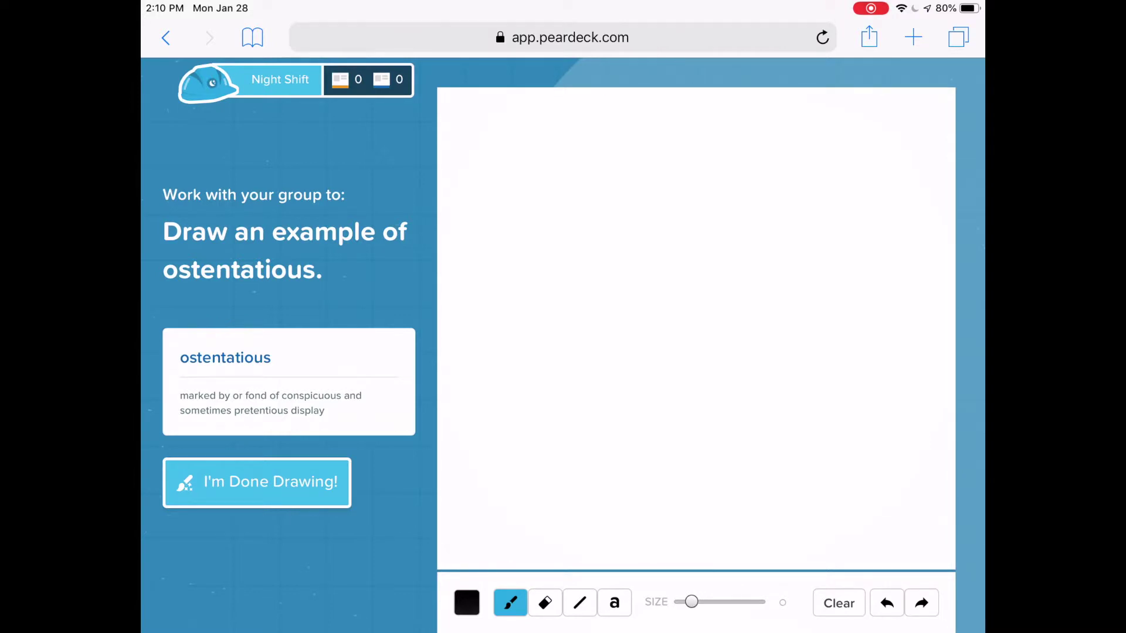
Draw a smiling stick figure with wavy hair, raised arms, hands and legs.
{"action": "mouse_move", "coordinate": [679, 202]}
{"action": "left_mouse_down"}
{"action": "mouse_move", "coordinate": [626, 322]}
{"action": "mouse_move", "coordinate": [671, 217]}
{"action": "left_mouse_up"}
{"action": "mouse_move", "coordinate": [738, 330]}
{"action": "left_mouse_down"}
{"action": "mouse_move", "coordinate": [842, 224]}
{"action": "mouse_move", "coordinate": [765, 361]}
{"action": "left_mouse_up"}
{"action": "mouse_move", "coordinate": [626, 341]}
{"action": "left_mouse_down"}
{"action": "mouse_move", "coordinate": [519, 255]}
{"action": "mouse_move", "coordinate": [598, 492]}
{"action": "mouse_move", "coordinate": [768, 370]}
{"action": "left_mouse_up"}
{"action": "mouse_move", "coordinate": [665, 212]}
{"action": "left_mouse_down"}
{"action": "mouse_move", "coordinate": [604, 320]}
{"action": "mouse_move", "coordinate": [610, 364]}
{"action": "left_mouse_up"}
{"action": "mouse_move", "coordinate": [680, 208]}
{"action": "left_mouse_down"}
{"action": "mouse_move", "coordinate": [748, 255]}
{"action": "mouse_move", "coordinate": [723, 356]}
{"action": "left_mouse_up"}
{"action": "mouse_move", "coordinate": [647, 292]}
{"action": "left_mouse_down"}
{"action": "mouse_move", "coordinate": [683, 276]}
{"action": "mouse_move", "coordinate": [647, 293]}
{"action": "left_mouse_up"}
{"action": "left_click_drag", "start_coordinate": [666, 241], "coordinate": [670, 257]}
{"action": "left_click_drag", "start_coordinate": [681, 238], "coordinate": [683, 249]}
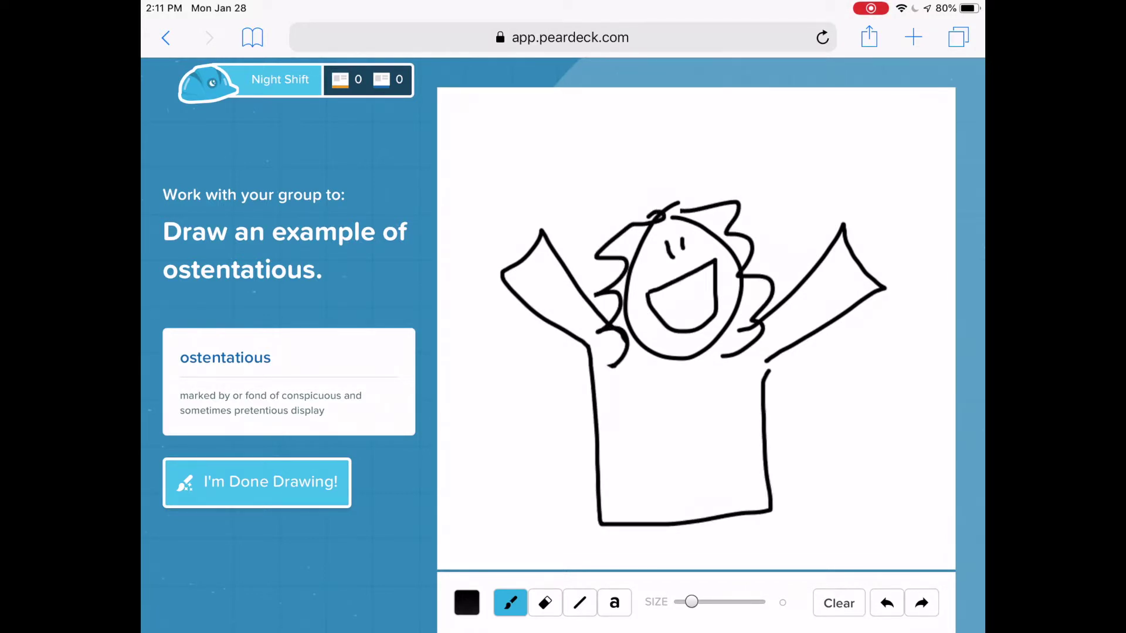
{"action": "left_click_drag", "start_coordinate": [540, 234], "coordinate": [518, 258]}
{"action": "left_click_drag", "start_coordinate": [859, 238], "coordinate": [861, 264]}
{"action": "left_click_drag", "start_coordinate": [628, 515], "coordinate": [633, 564]}
{"action": "left_click_drag", "start_coordinate": [745, 510], "coordinate": [742, 556]}
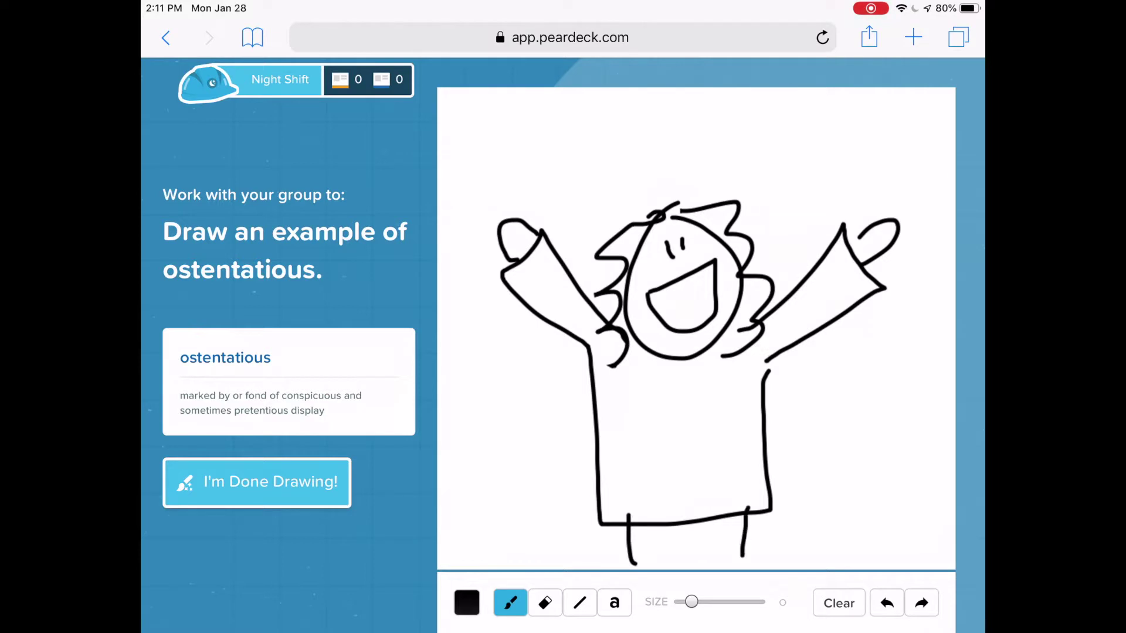
{"action": "left_click_drag", "start_coordinate": [461, 121], "coordinate": [479, 146]}
Write 'you get a car' across the top of the canvas.
{"action": "left_click_drag", "start_coordinate": [488, 115], "coordinate": [472, 183]}
{"action": "left_click_drag", "start_coordinate": [513, 132], "coordinate": [511, 136]}
{"action": "left_click_drag", "start_coordinate": [525, 124], "coordinate": [554, 151]}
{"action": "mouse_move", "coordinate": [619, 126]}
{"action": "left_mouse_down"}
{"action": "mouse_move", "coordinate": [607, 166]}
{"action": "mouse_move", "coordinate": [655, 141]}
{"action": "left_mouse_up"}
{"action": "mouse_move", "coordinate": [680, 100]}
{"action": "left_mouse_down"}
{"action": "mouse_move", "coordinate": [674, 139]}
{"action": "mouse_move", "coordinate": [698, 117]}
{"action": "left_mouse_up"}
{"action": "left_click_drag", "start_coordinate": [740, 122], "coordinate": [744, 144]}
{"action": "left_click_drag", "start_coordinate": [804, 124], "coordinate": [797, 150]}
{"action": "mouse_move", "coordinate": [828, 110]}
{"action": "left_mouse_down"}
{"action": "mouse_move", "coordinate": [835, 149]}
{"action": "mouse_move", "coordinate": [874, 133]}
{"action": "left_mouse_up"}
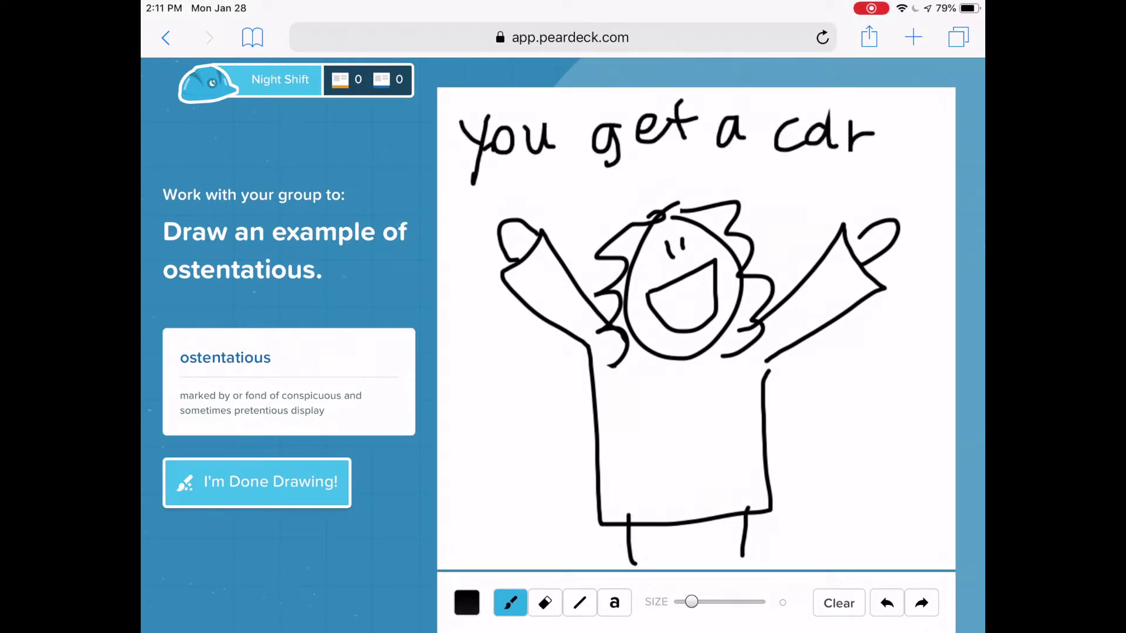
Write 'and you' on both sides of the figure.
{"action": "mouse_move", "coordinate": [487, 368]}
{"action": "left_mouse_down"}
{"action": "mouse_move", "coordinate": [491, 395]}
{"action": "mouse_move", "coordinate": [527, 391]}
{"action": "left_mouse_up"}
{"action": "left_click_drag", "start_coordinate": [554, 375], "coordinate": [541, 390]}
{"action": "left_click_drag", "start_coordinate": [551, 350], "coordinate": [558, 388]}
{"action": "left_click_drag", "start_coordinate": [472, 419], "coordinate": [484, 467]}
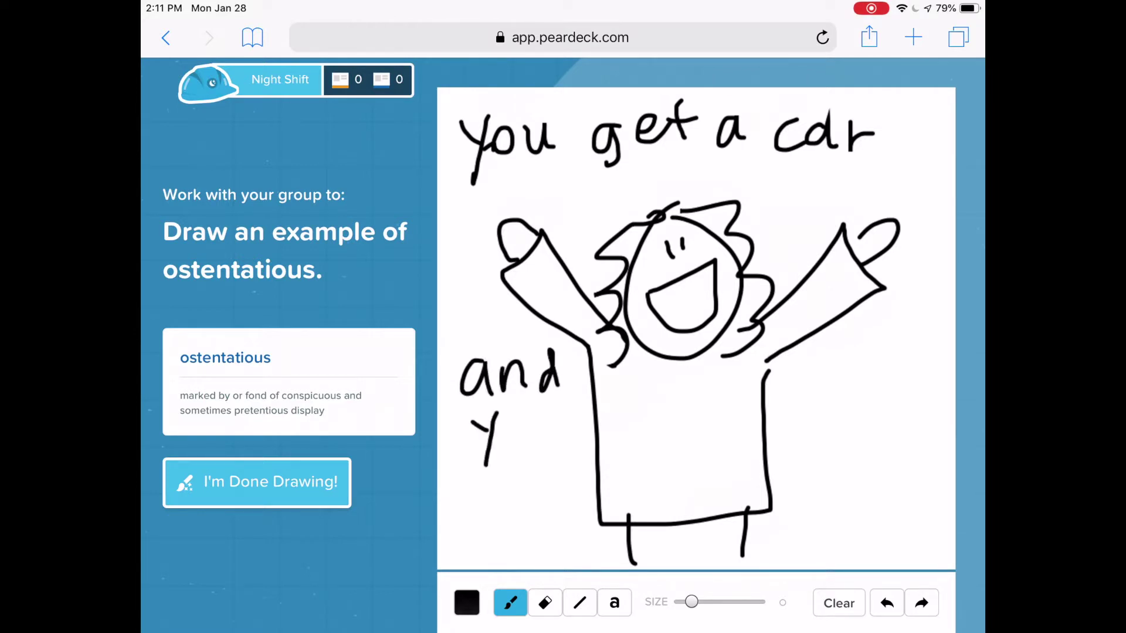
{"action": "left_click_drag", "start_coordinate": [519, 410], "coordinate": [510, 433]}
{"action": "mouse_move", "coordinate": [543, 402]}
{"action": "left_mouse_down"}
{"action": "mouse_move", "coordinate": [542, 428]}
{"action": "mouse_move", "coordinate": [562, 406]}
{"action": "left_mouse_up"}
{"action": "left_click_drag", "start_coordinate": [824, 382], "coordinate": [826, 414]}
{"action": "mouse_move", "coordinate": [837, 390]}
{"action": "left_mouse_down"}
{"action": "mouse_move", "coordinate": [839, 413]}
{"action": "mouse_move", "coordinate": [860, 410]}
{"action": "left_mouse_up"}
{"action": "left_click_drag", "start_coordinate": [897, 390], "coordinate": [885, 413]}
{"action": "left_click_drag", "start_coordinate": [892, 360], "coordinate": [899, 418]}
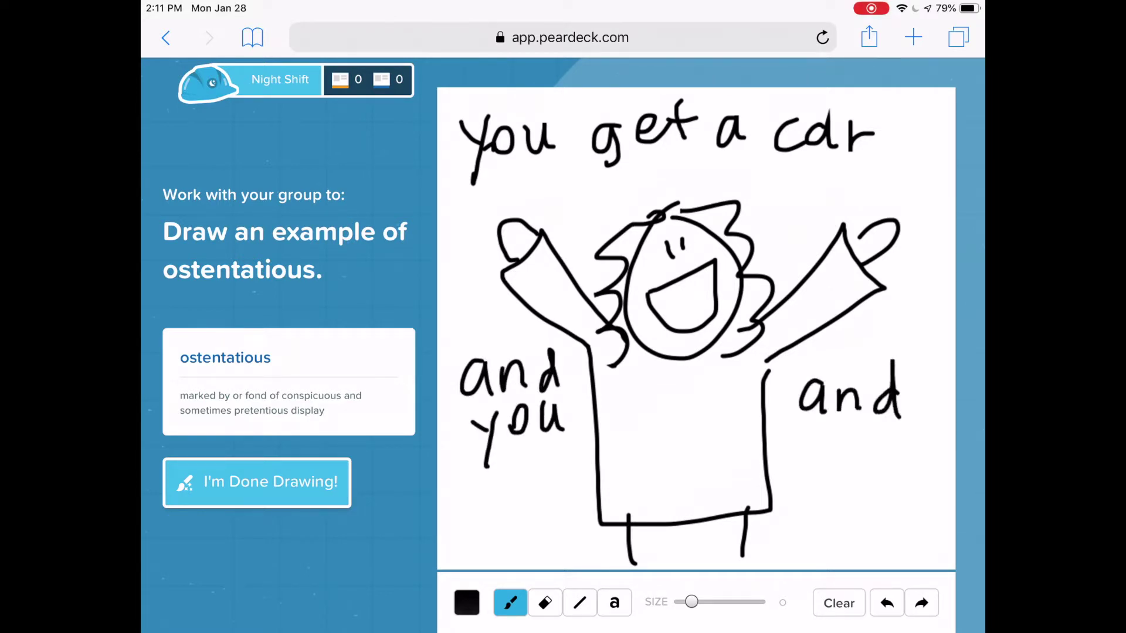
{"action": "left_click_drag", "start_coordinate": [800, 446], "coordinate": [824, 469]}
{"action": "mouse_move", "coordinate": [837, 444]}
{"action": "left_mouse_down"}
{"action": "mouse_move", "coordinate": [821, 495]}
{"action": "mouse_move", "coordinate": [855, 452]}
{"action": "left_mouse_up"}
{"action": "mouse_move", "coordinate": [887, 451]}
{"action": "left_mouse_down"}
{"action": "mouse_move", "coordinate": [909, 460]}
{"action": "mouse_move", "coordinate": [915, 491]}
{"action": "left_mouse_up"}
Label the figure's torso 'oprah'.
{"action": "left_click_drag", "start_coordinate": [625, 401], "coordinate": [649, 468]}
{"action": "mouse_move", "coordinate": [652, 418]}
{"action": "left_mouse_down"}
{"action": "mouse_move", "coordinate": [675, 428]}
{"action": "mouse_move", "coordinate": [689, 409]}
{"action": "left_mouse_up"}
{"action": "left_click_drag", "start_coordinate": [715, 413], "coordinate": [718, 439]}
{"action": "left_click_drag", "start_coordinate": [721, 390], "coordinate": [720, 437]}
{"action": "left_click_drag", "start_coordinate": [722, 419], "coordinate": [744, 437]}
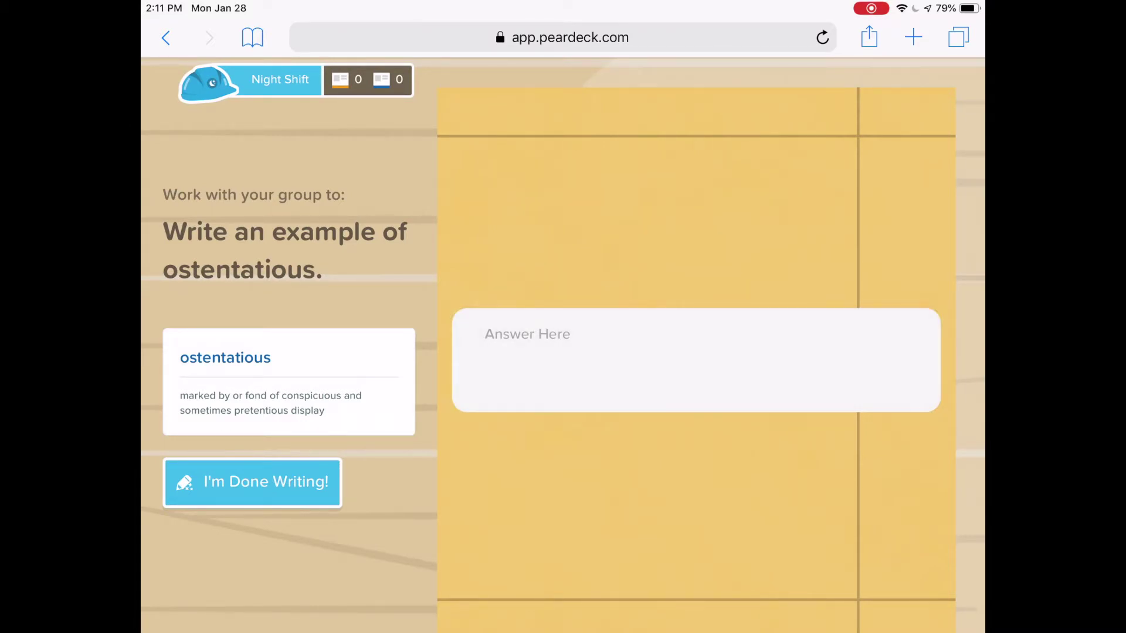
Submit the example sentence 'Oprah giving the whole audience their own cars was a bit ostentatious.'.
{"action": "left_click", "coordinate": [696, 360]}
{"action": "type", "text": "Oprah giving the whole audi"}
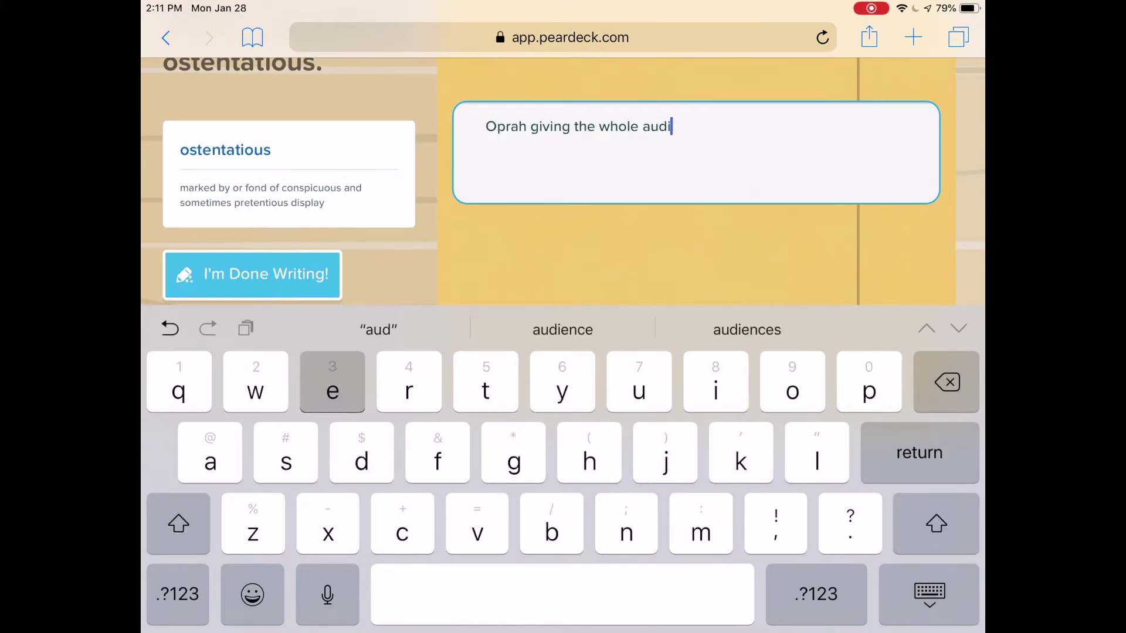
{"action": "type", "text": "ence their own cars was a bit ostentatious."}
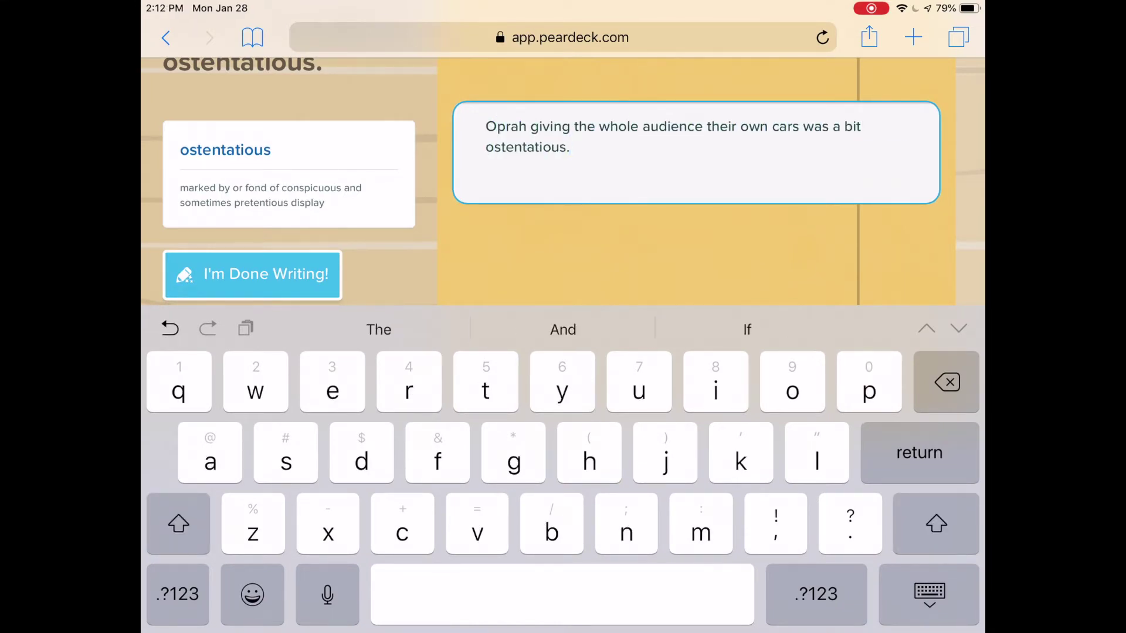
{"action": "left_click", "coordinate": [252, 275]}
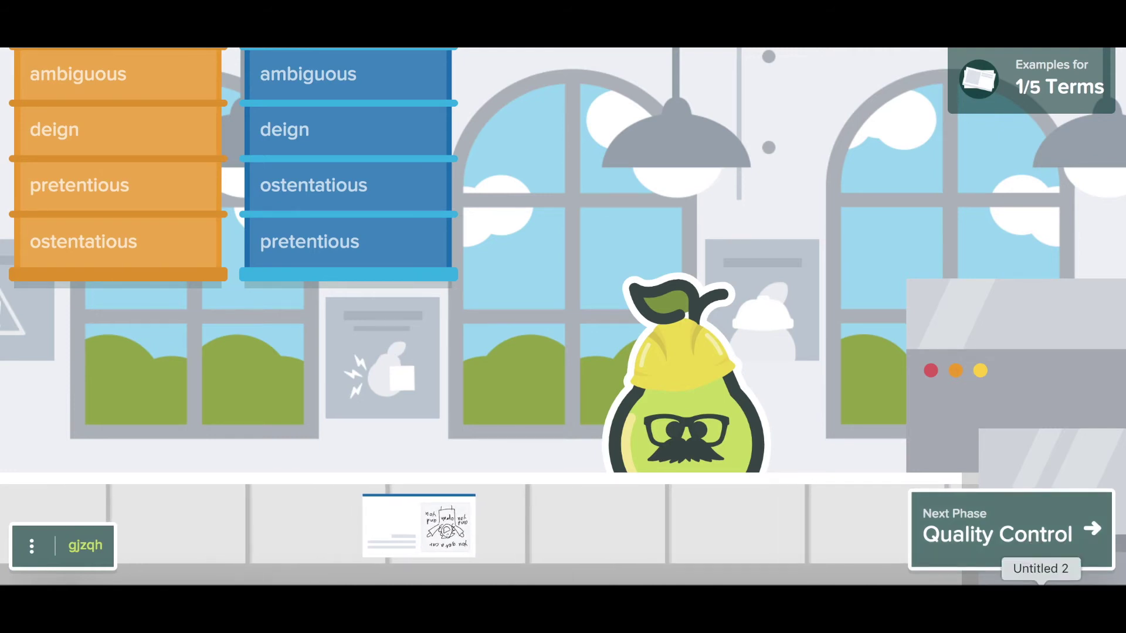
Advance the game to the Quality Control phase.
{"action": "mouse_move", "coordinate": [445, 577]}
{"action": "left_click", "coordinate": [973, 540]}
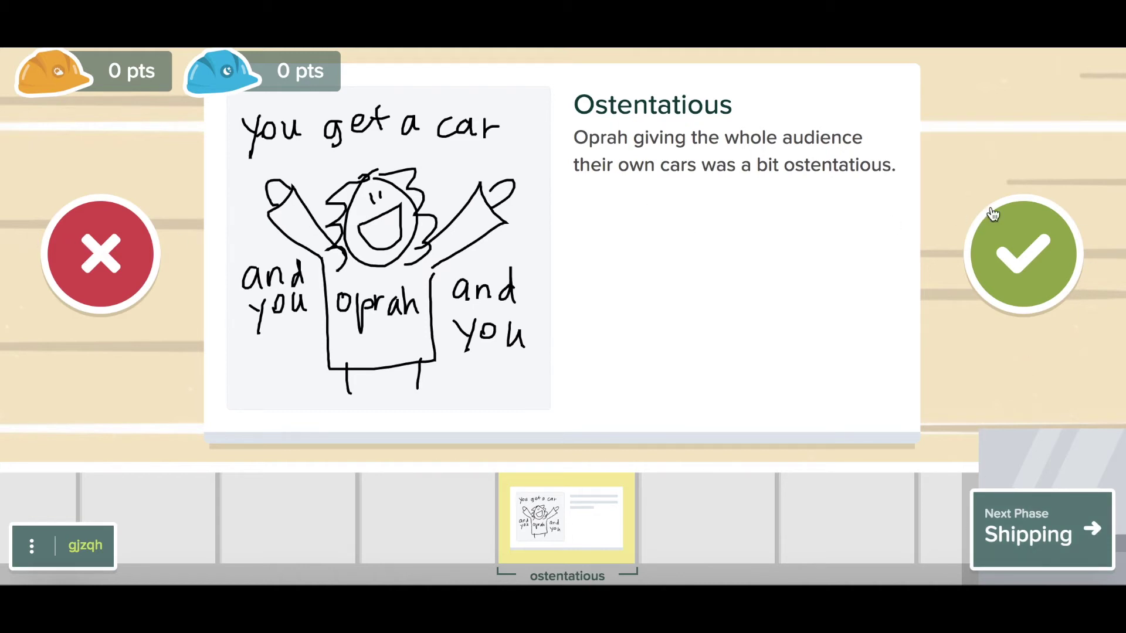
Approve the Ostentatious flashcard with the green check mark.
{"action": "left_click", "coordinate": [1028, 257]}
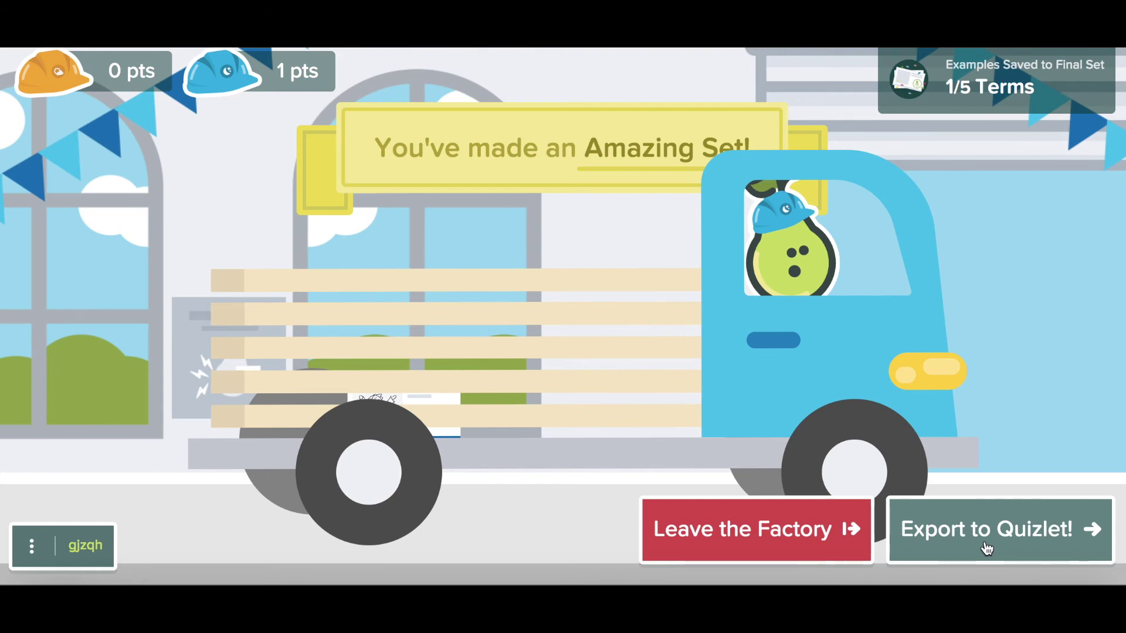
Leave the factory, saving the session under the name 'practice'.
{"action": "left_click", "coordinate": [825, 540]}
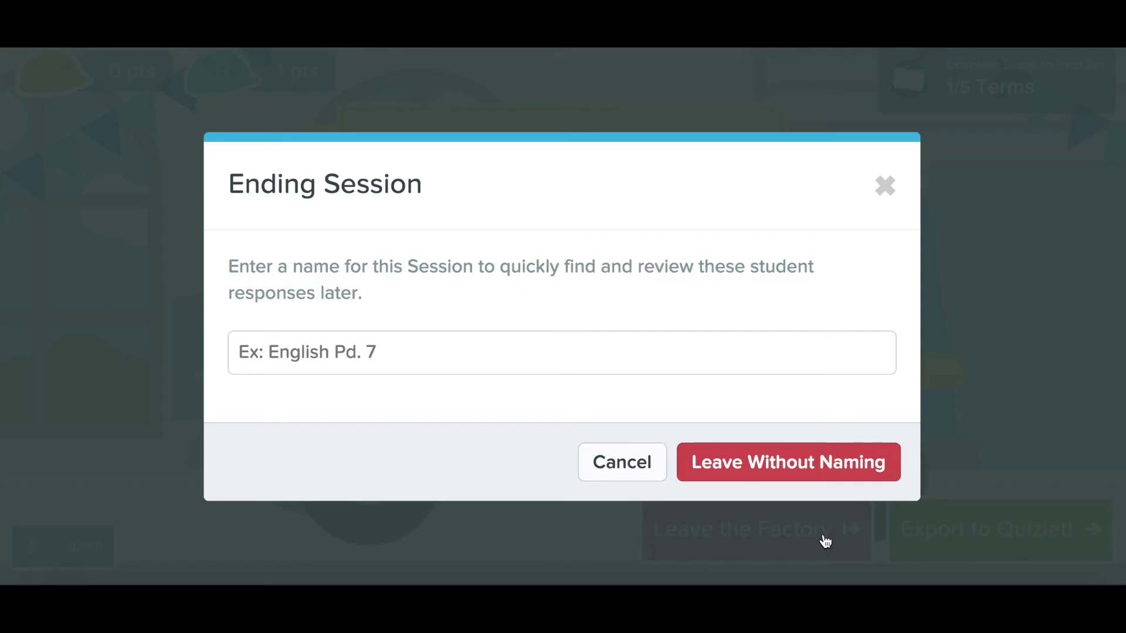
{"action": "left_click", "coordinate": [528, 353]}
{"action": "type", "text": "practice"}
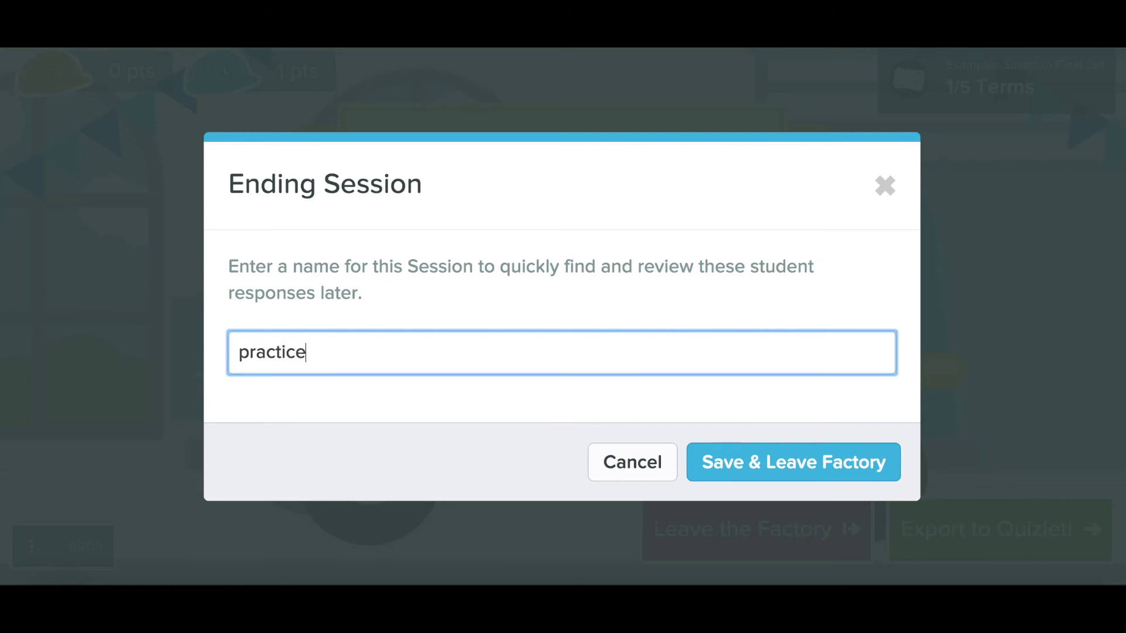
{"action": "left_click", "coordinate": [744, 460]}
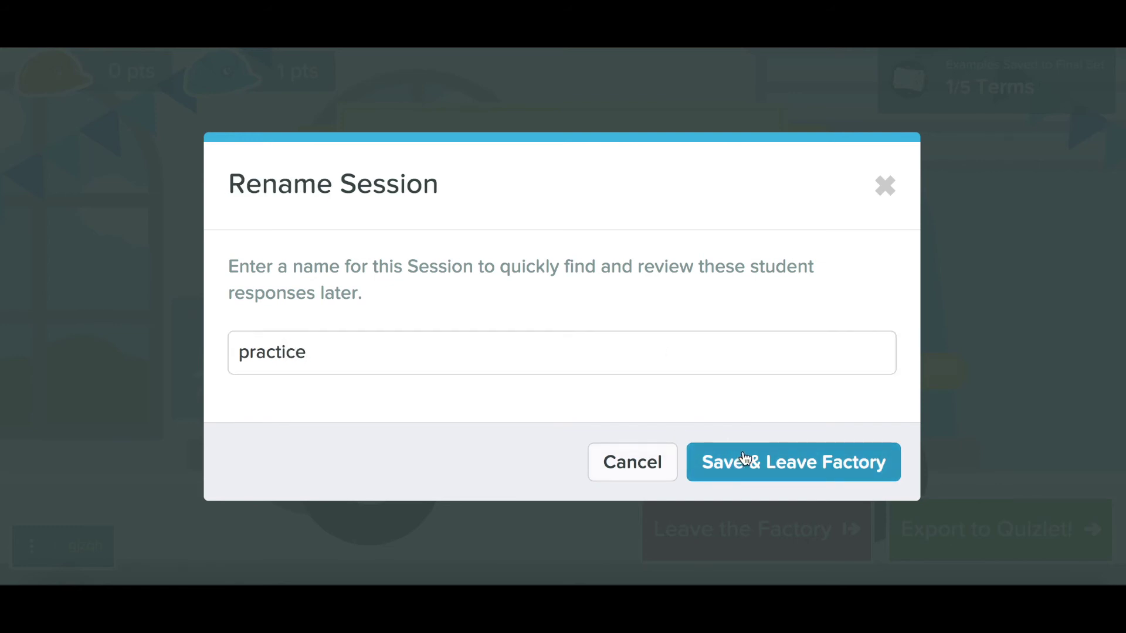